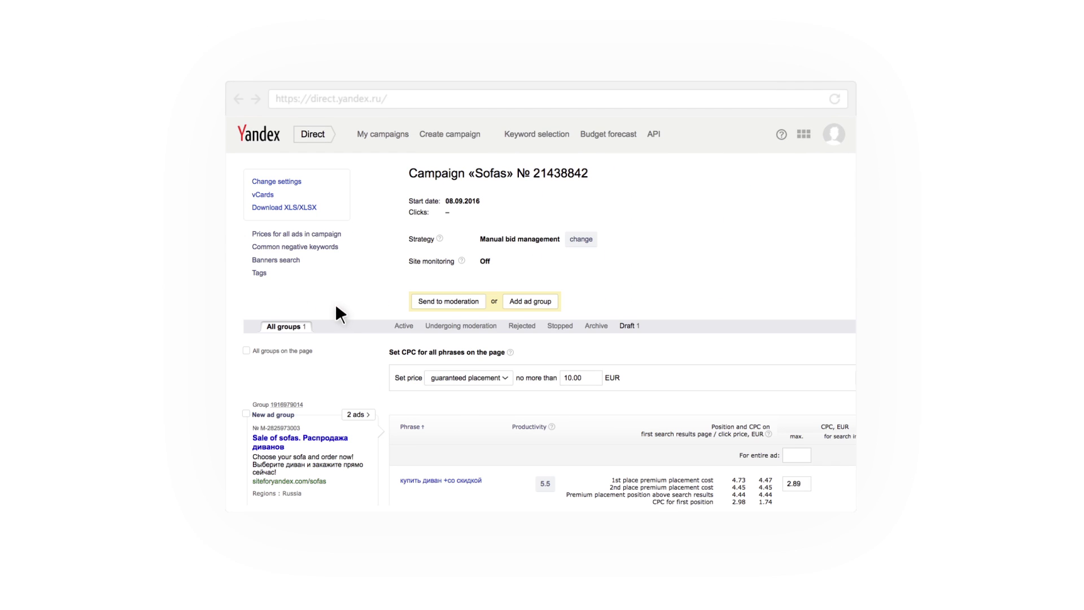
Step: Look over an ad group's ads, then save the Sofas campaign as an XLS file
click(359, 414)
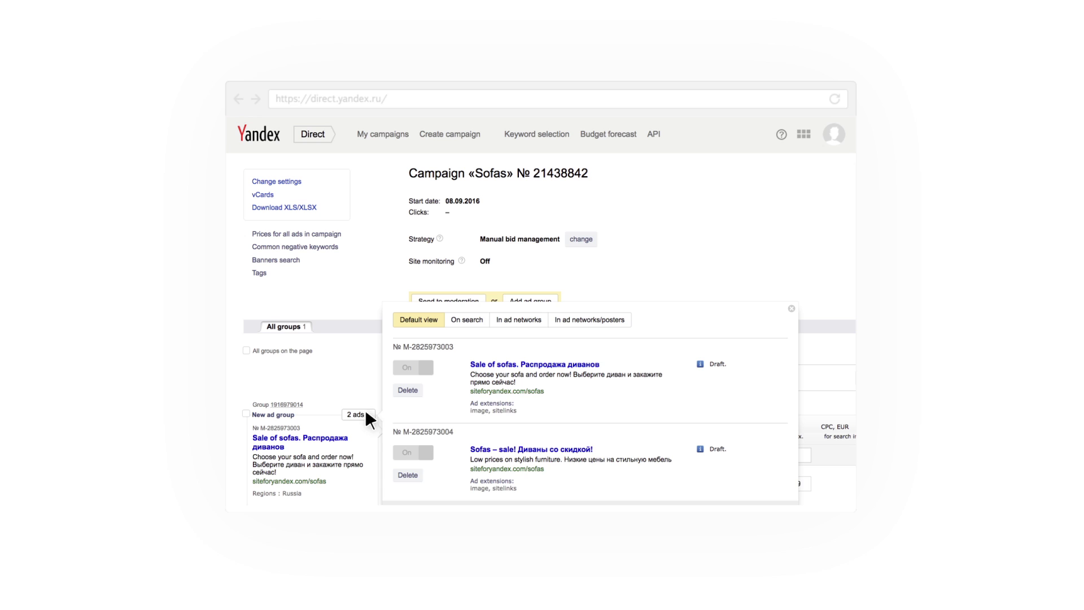
click(369, 384)
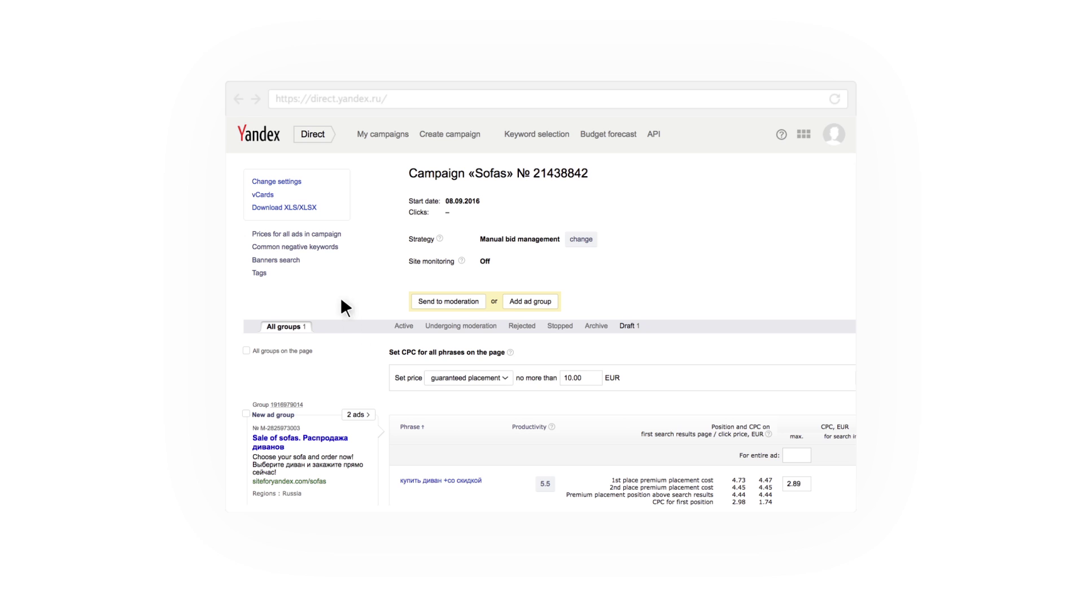
click(310, 207)
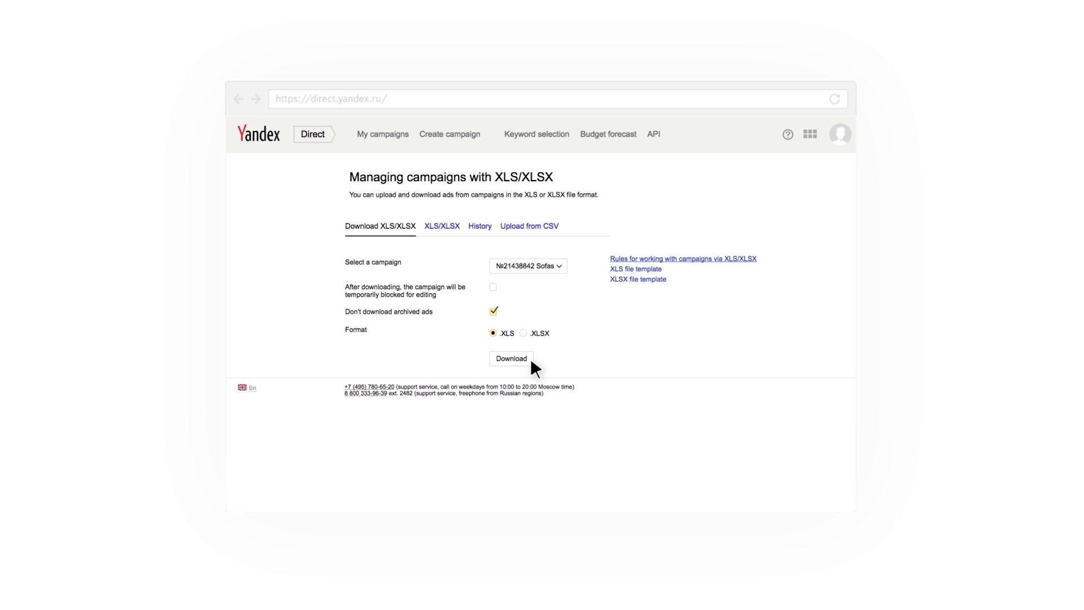
click(525, 360)
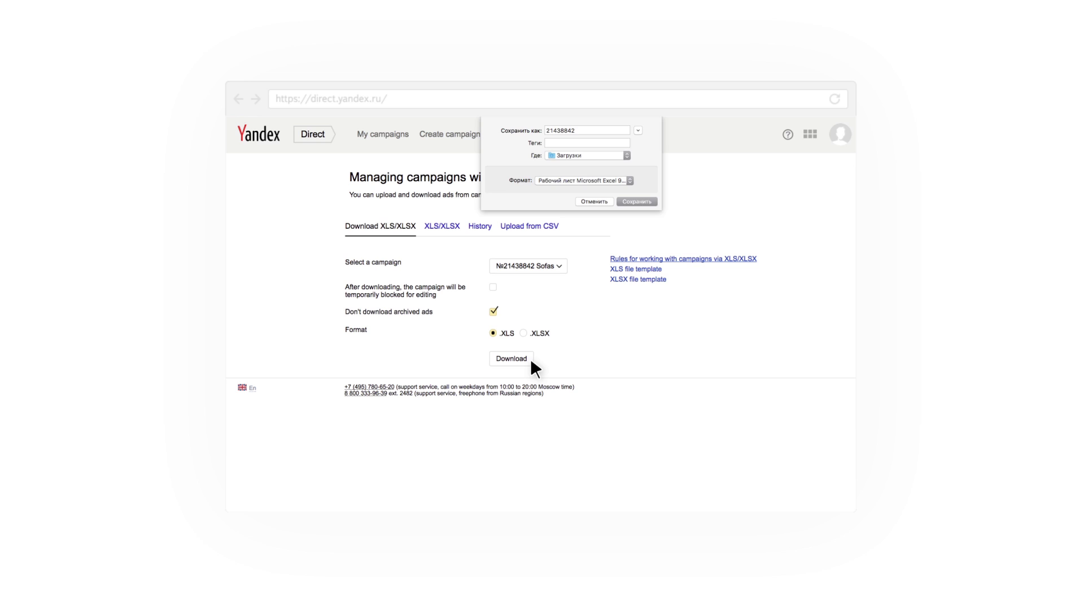
click(640, 201)
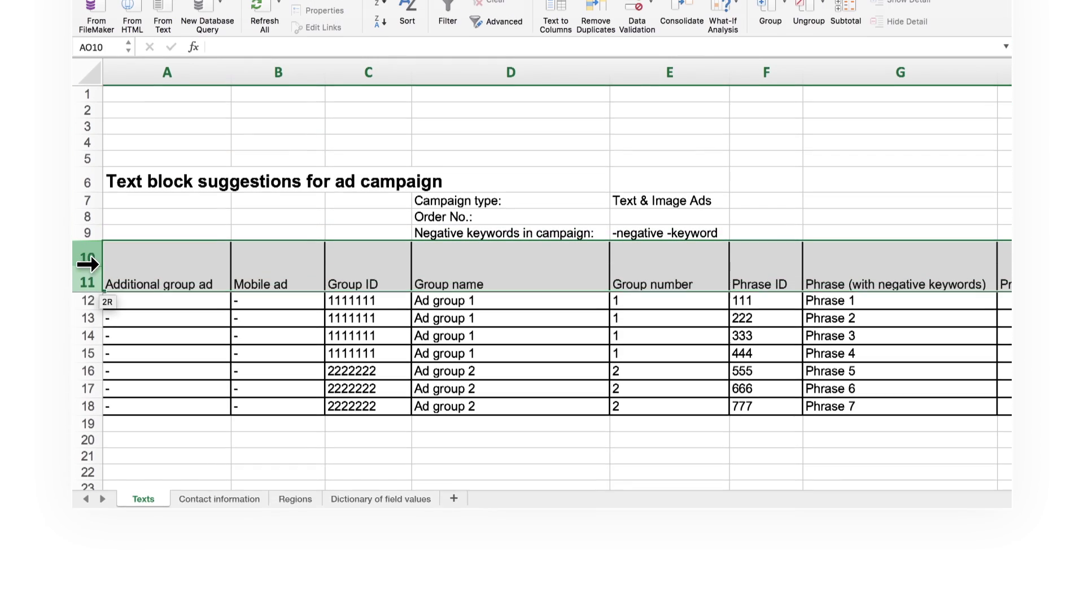
Step: Copy the ad table rows 10–18 from Texts into a new sheet at A1
drag(87, 261, 87, 472)
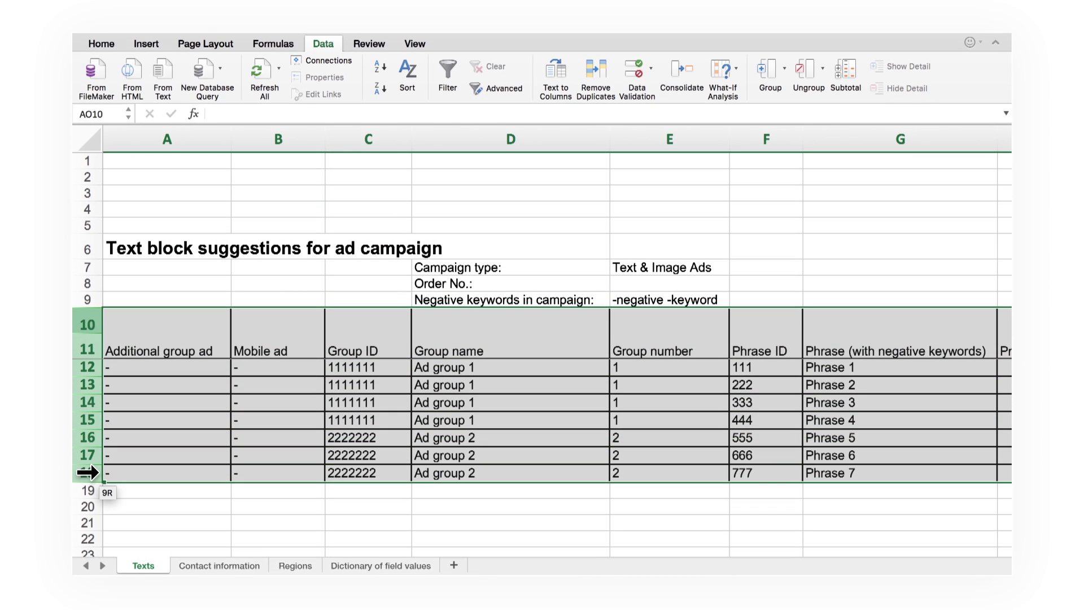
right_click(163, 319)
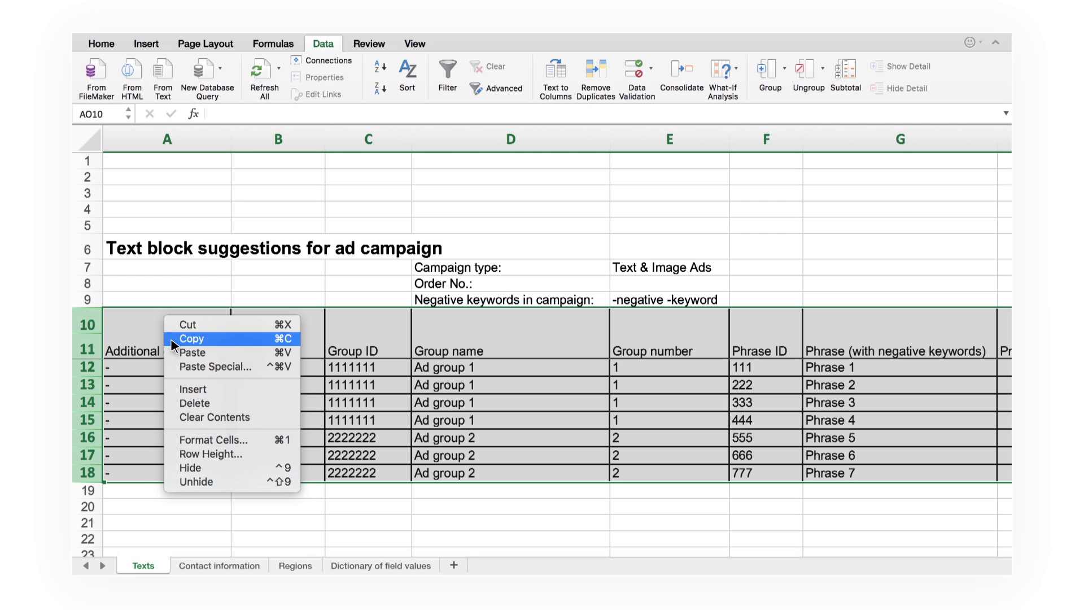
click(190, 338)
click(455, 565)
right_click(119, 144)
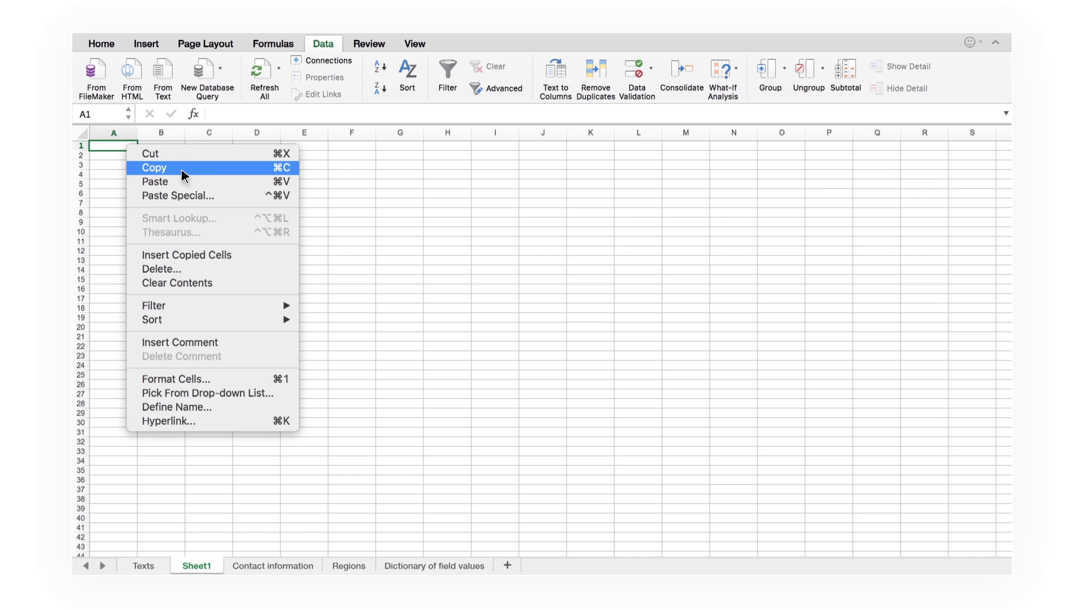
click(170, 181)
Step: Paste a second copy of ad rows 3–9 starting at A11
drag(81, 175, 81, 238)
right_click(81, 237)
click(135, 185)
click(124, 257)
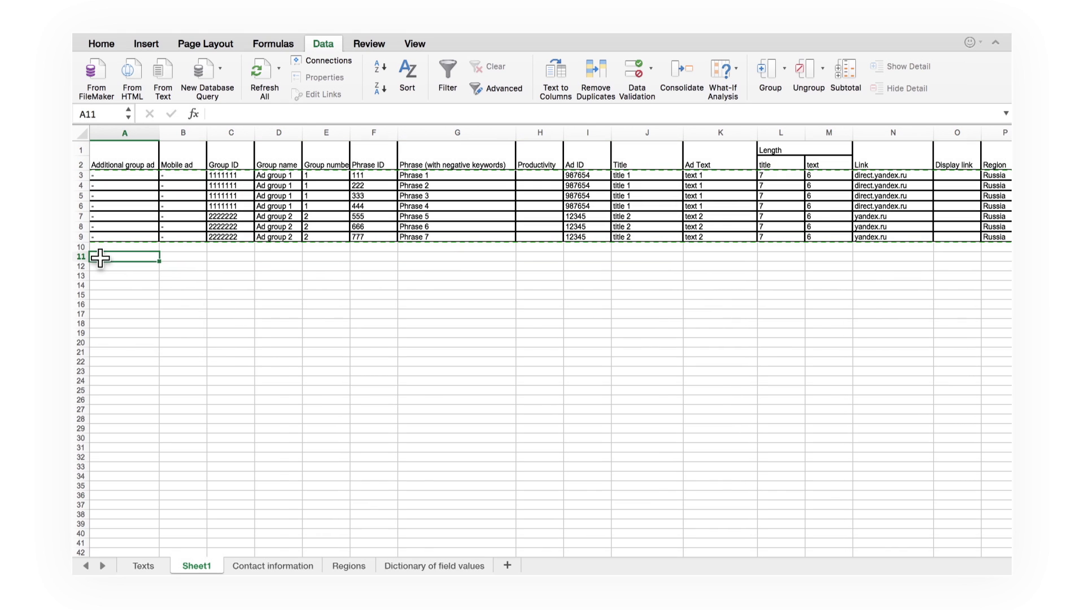
right_click(102, 258)
click(136, 292)
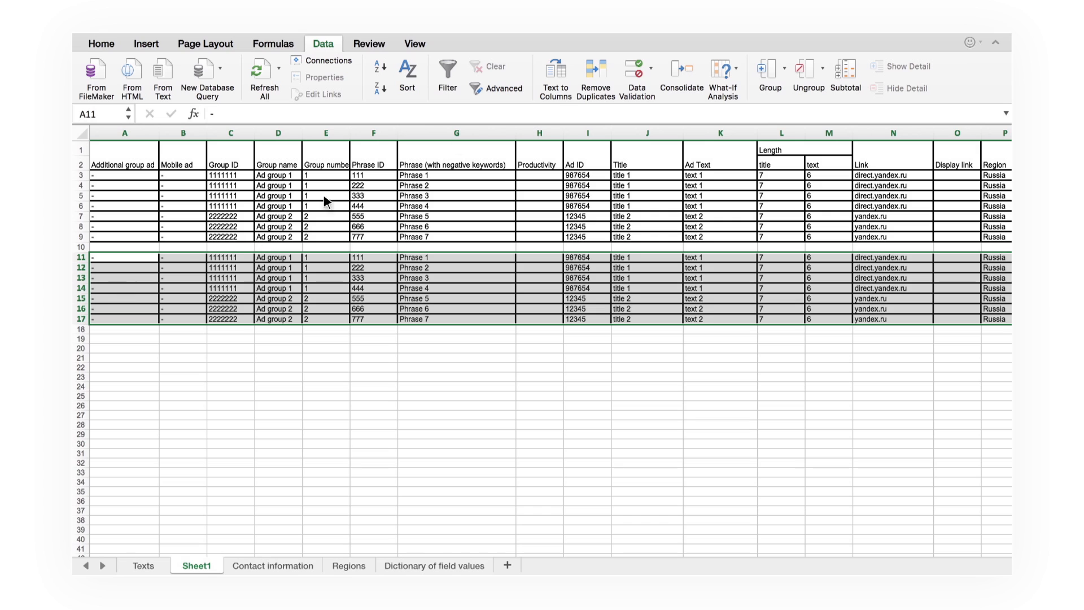
click(598, 76)
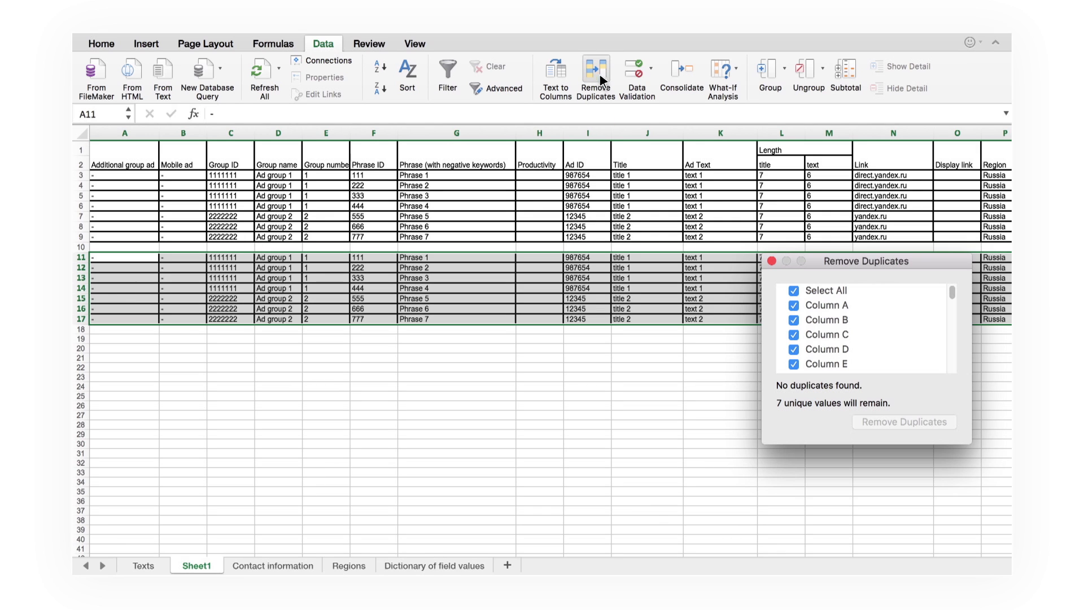
Step: Remove duplicates by the group number column E only, keeping one row per ad group
click(795, 291)
click(793, 362)
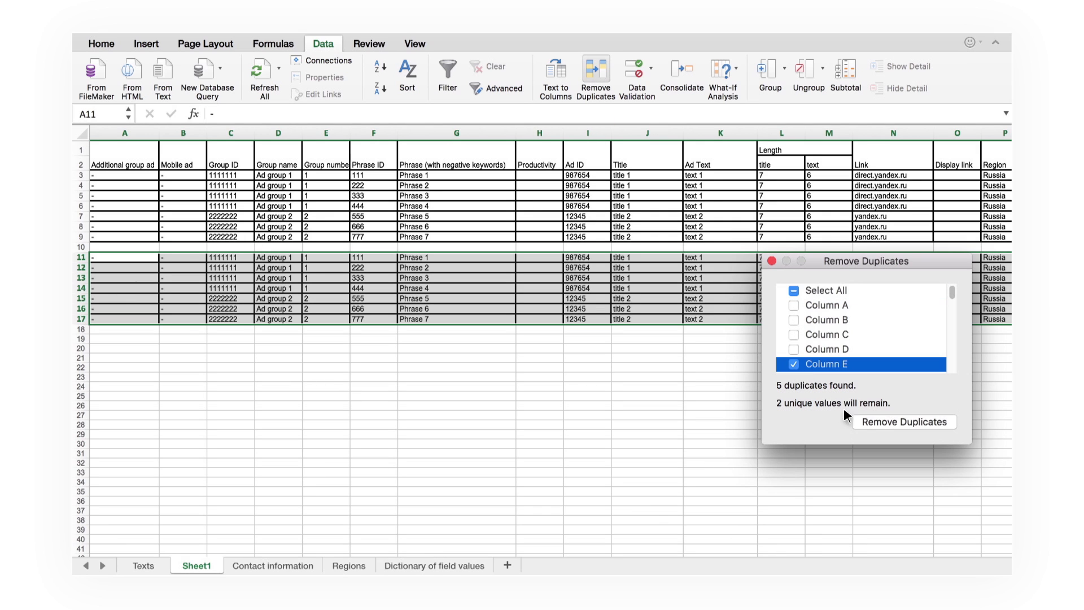
click(858, 421)
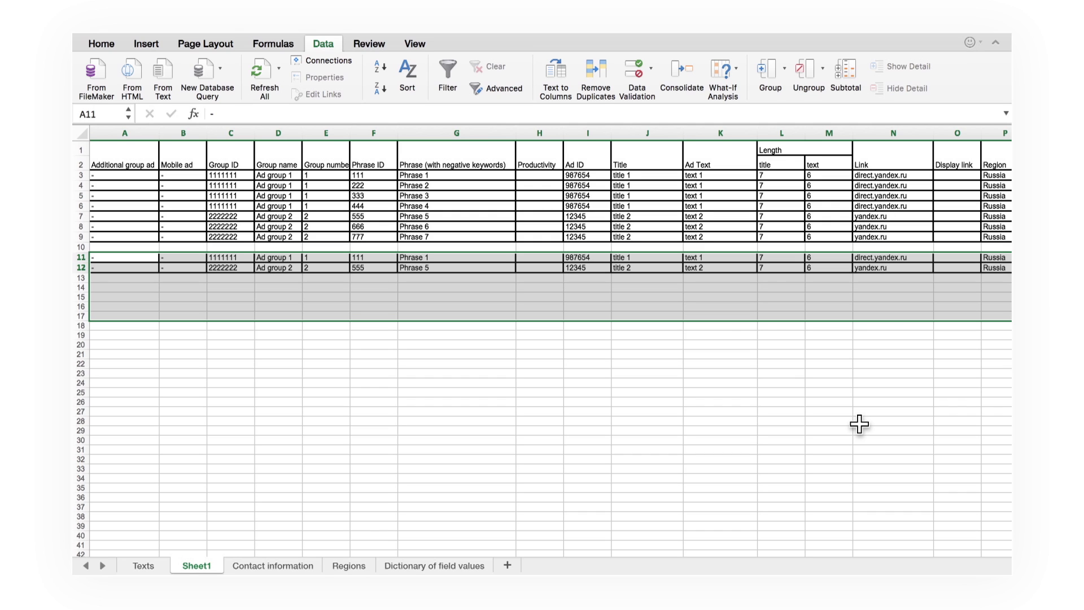
Step: Enter '+' in A11 and A12 to mark both rows as additional group ads
click(140, 257)
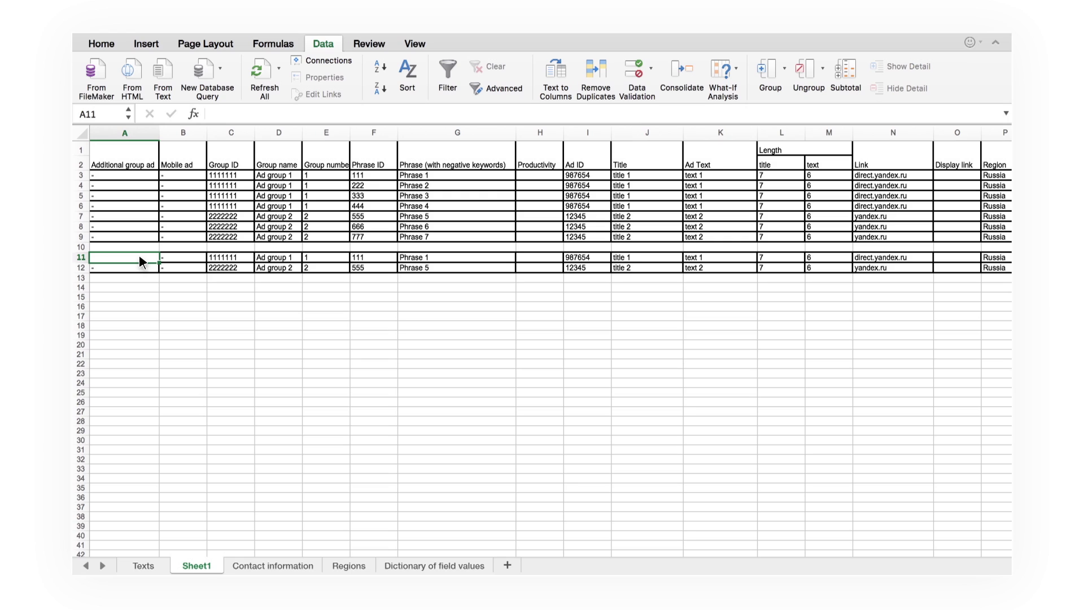
text('+)
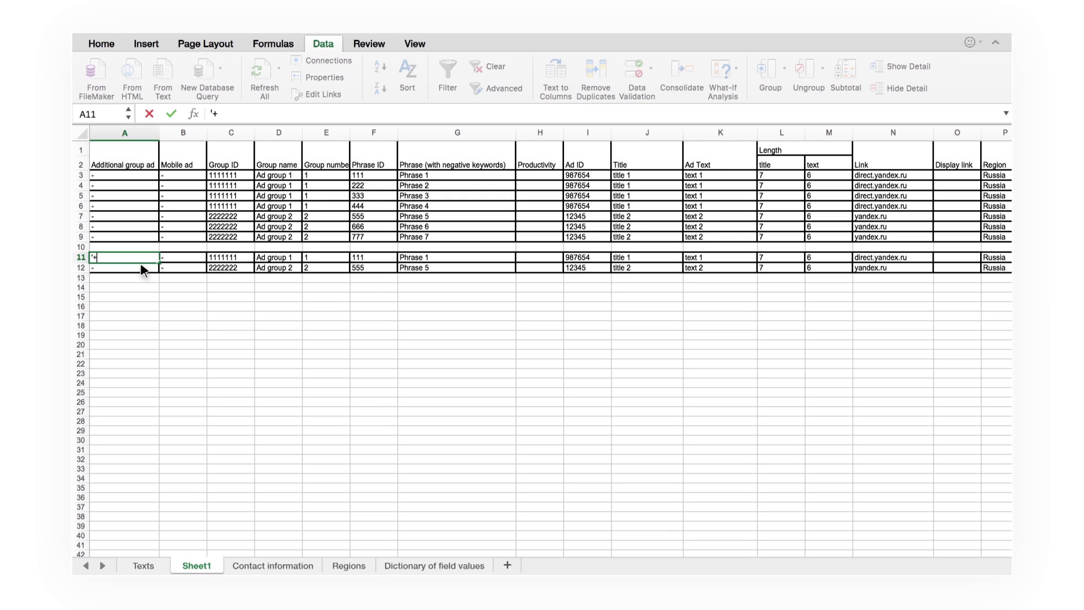
key(Return)
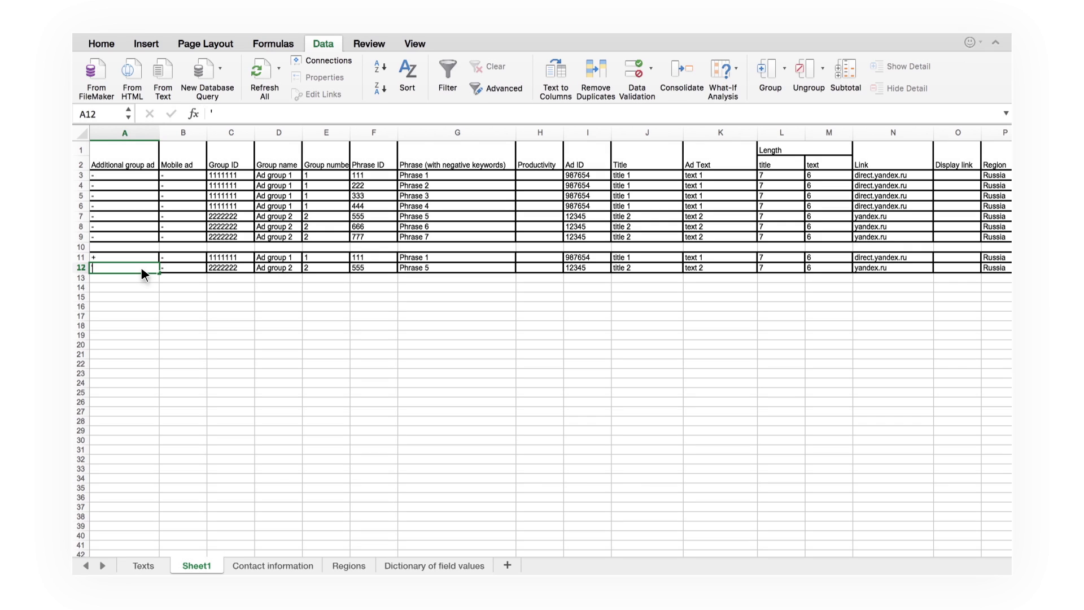
text('+)
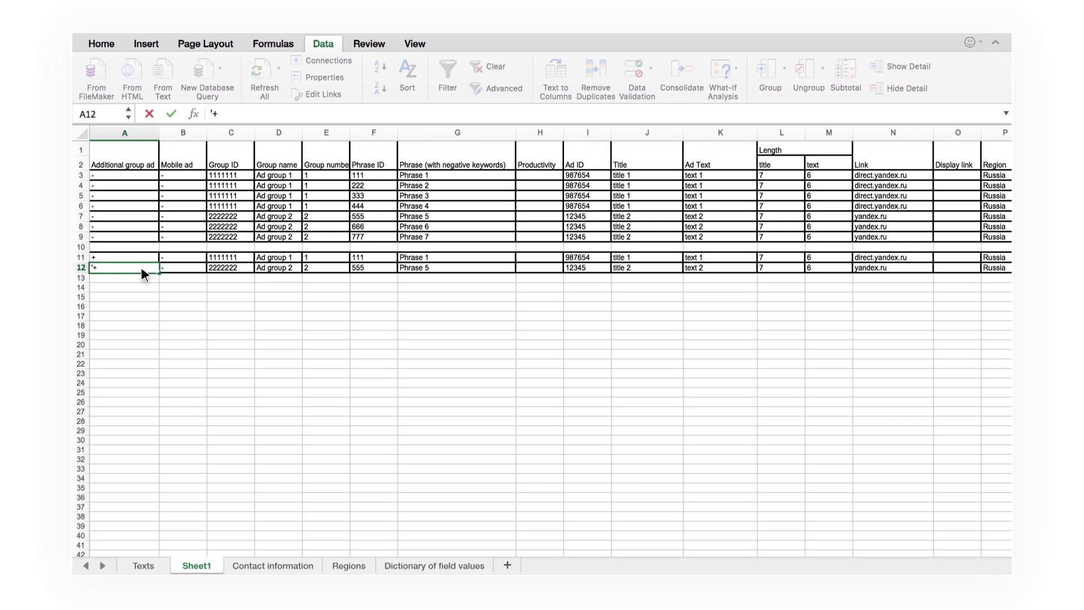
click(135, 288)
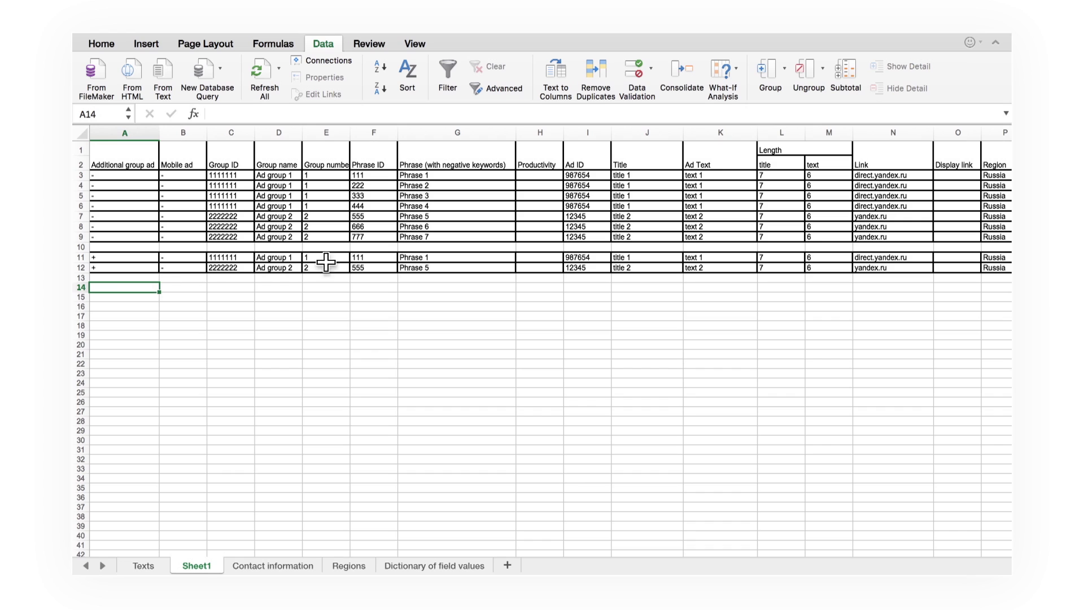
Step: Clear the copied Phrase IDs, phrases, Ad IDs, titles and texts from rows 11–12
mouse_move(374, 257)
mouse_down()
mouse_move(374, 267)
mouse_move(434, 268)
mouse_up()
key(Delete)
key(Delete)
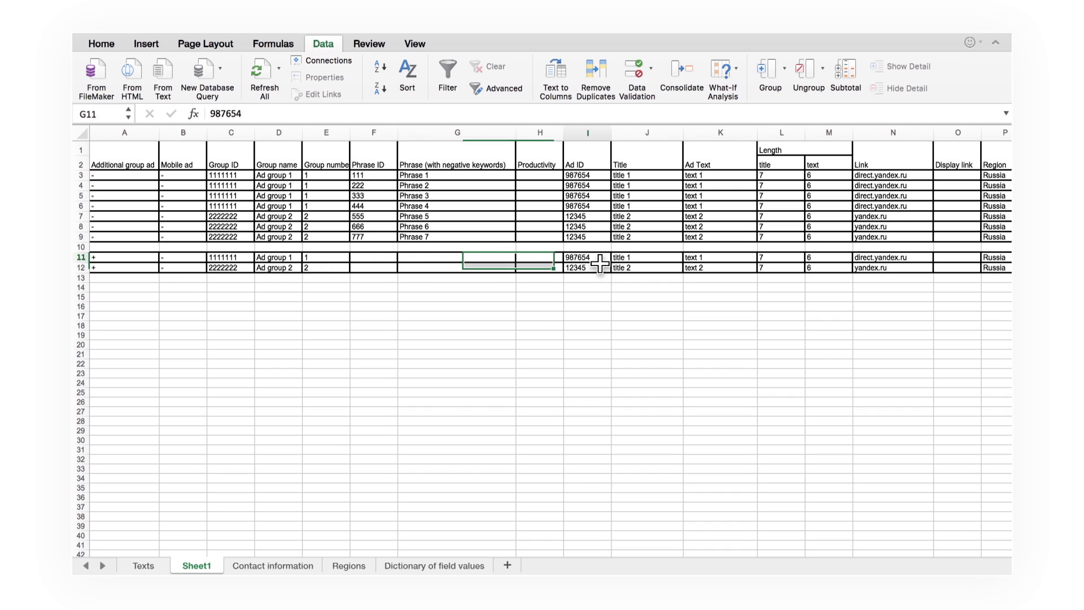
mouse_move(588, 257)
mouse_down()
mouse_move(588, 268)
mouse_move(633, 270)
mouse_up()
key(Delete)
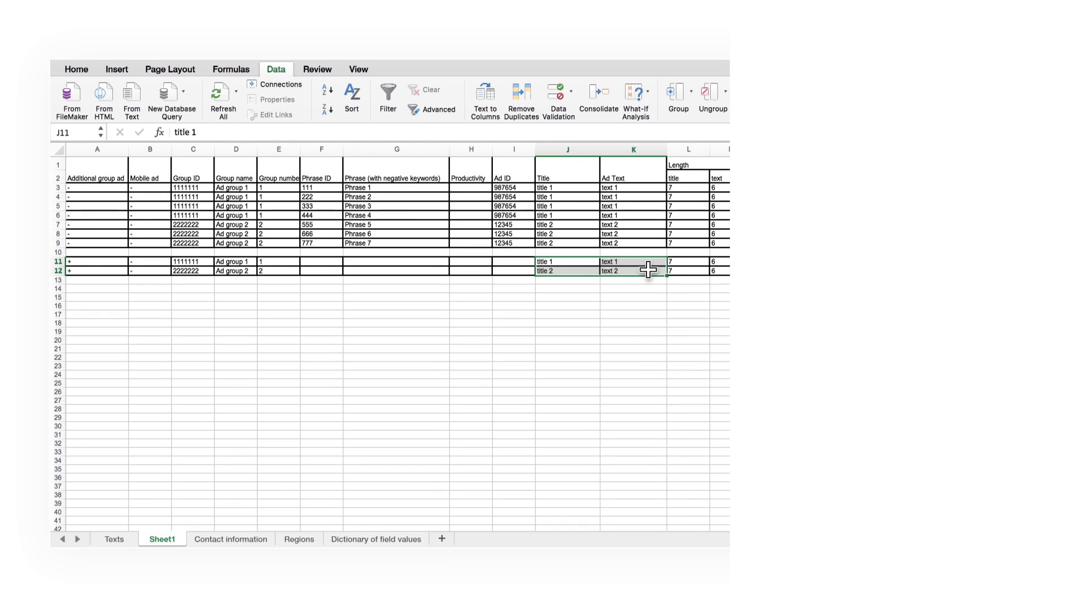
scroll(649, 269, right, 5)
key(Delete)
click(432, 261)
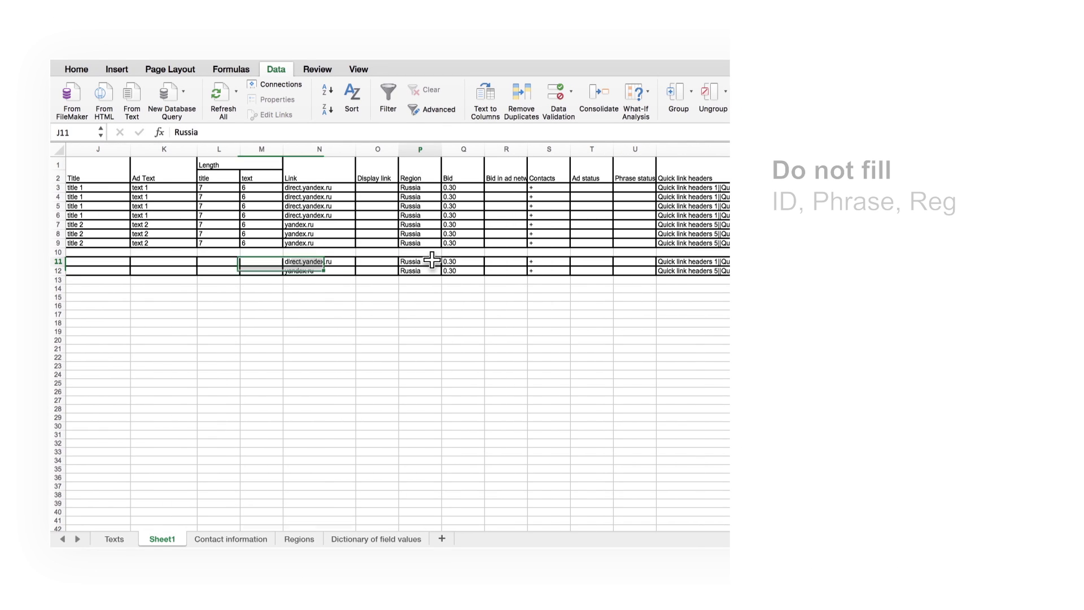
mouse_move(420, 261)
mouse_down()
mouse_move(420, 271)
mouse_move(466, 272)
mouse_up()
key(Delete)
key(Delete)
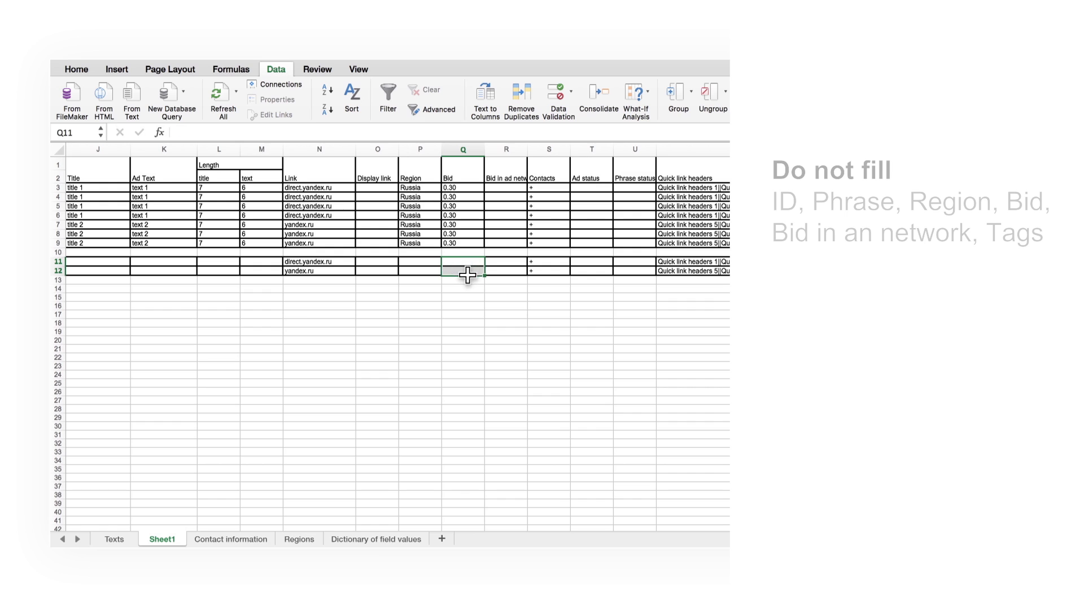
scroll(468, 275, left, 8)
Step: Enter 'New ad title' and 'New ad text' in J11:K11 and copy them to row 12
click(568, 261)
text(New)
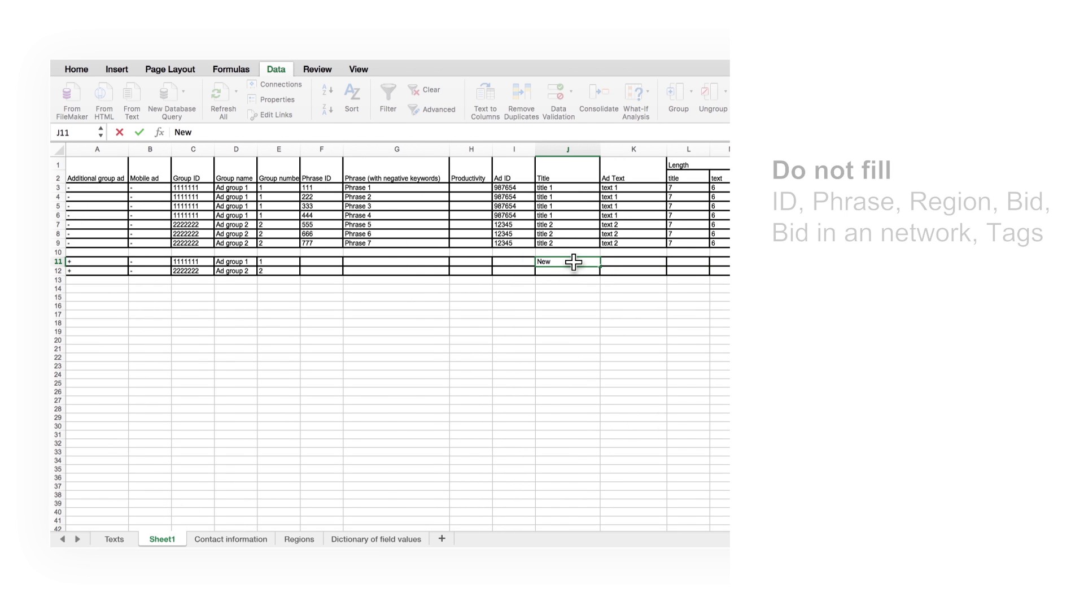
text( ad title)
key(Tab)
text(New a)
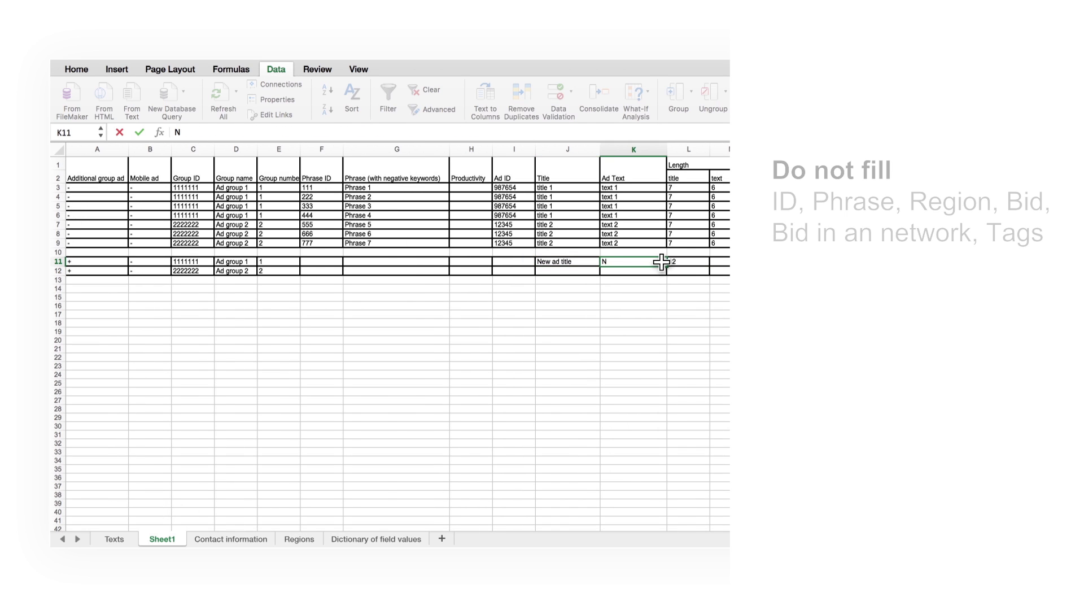
text(d text)
drag(567, 260, 647, 263)
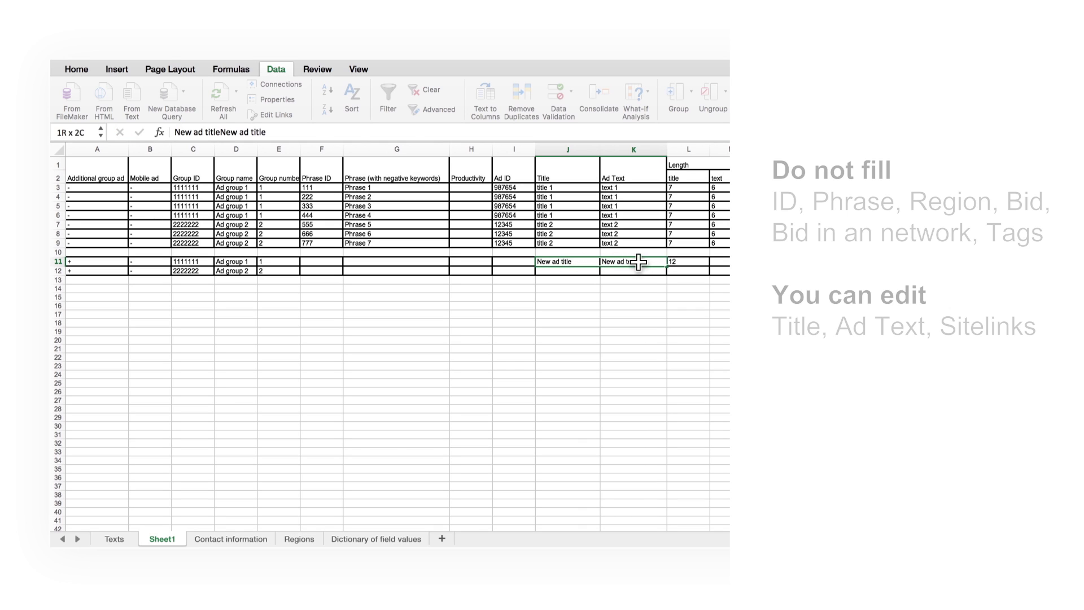
key(ctrl+c)
click(568, 271)
key(ctrl+v)
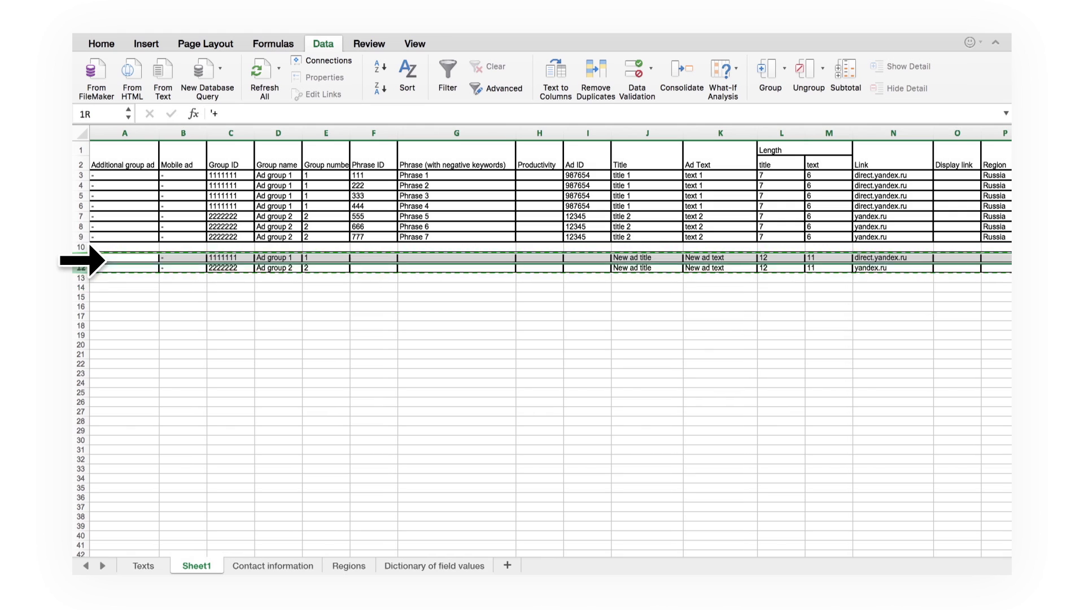
drag(81, 258, 81, 267)
Step: Duplicate the two ad rows into rows 13–14 with '_2' appended to title and text
click(81, 278)
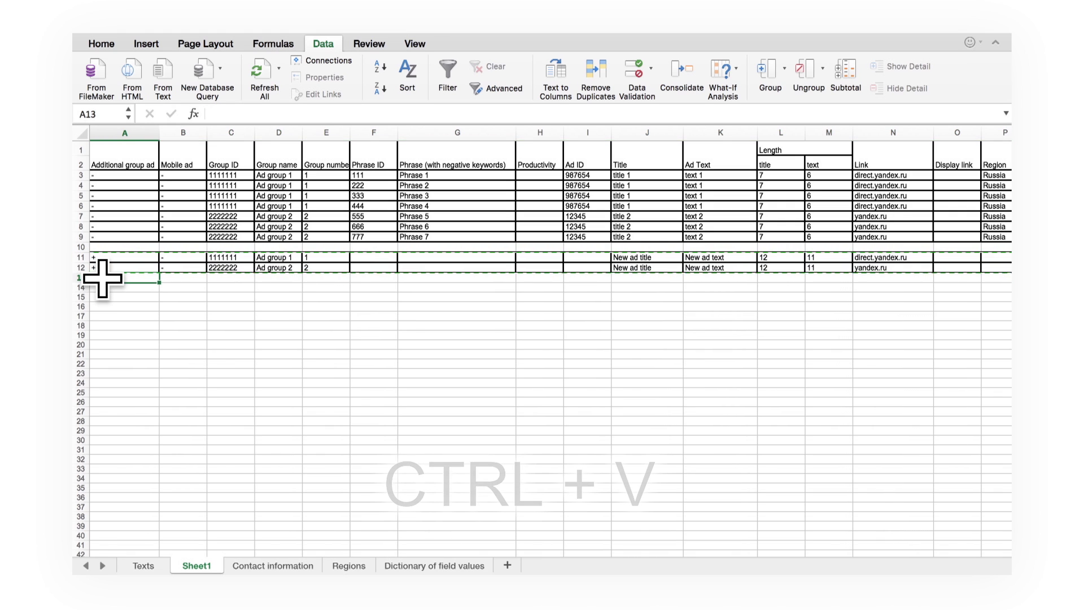
key(ctrl+v)
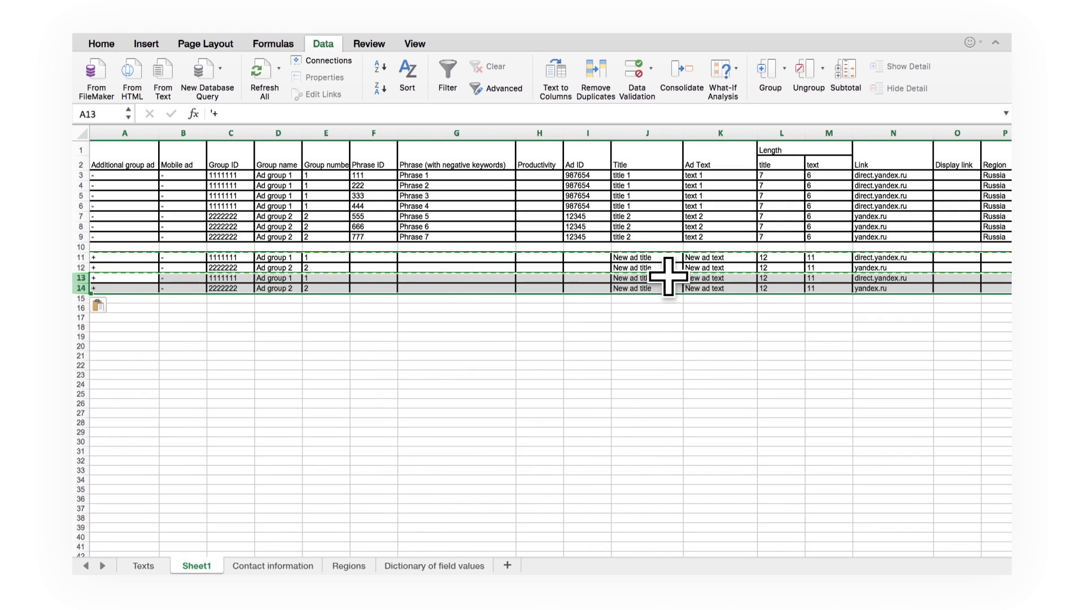
click(644, 278)
double_click(655, 278)
text(_2)
double_click(716, 277)
text(_2)
mouse_move(644, 278)
mouse_down()
mouse_move(720, 277)
mouse_move(756, 293)
mouse_up()
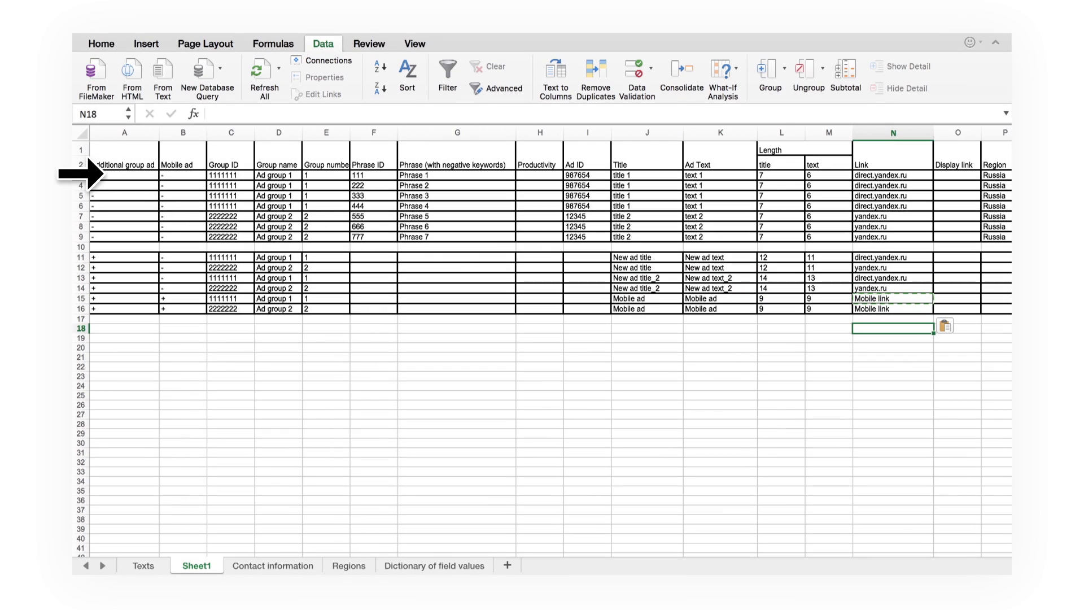
drag(81, 176, 81, 307)
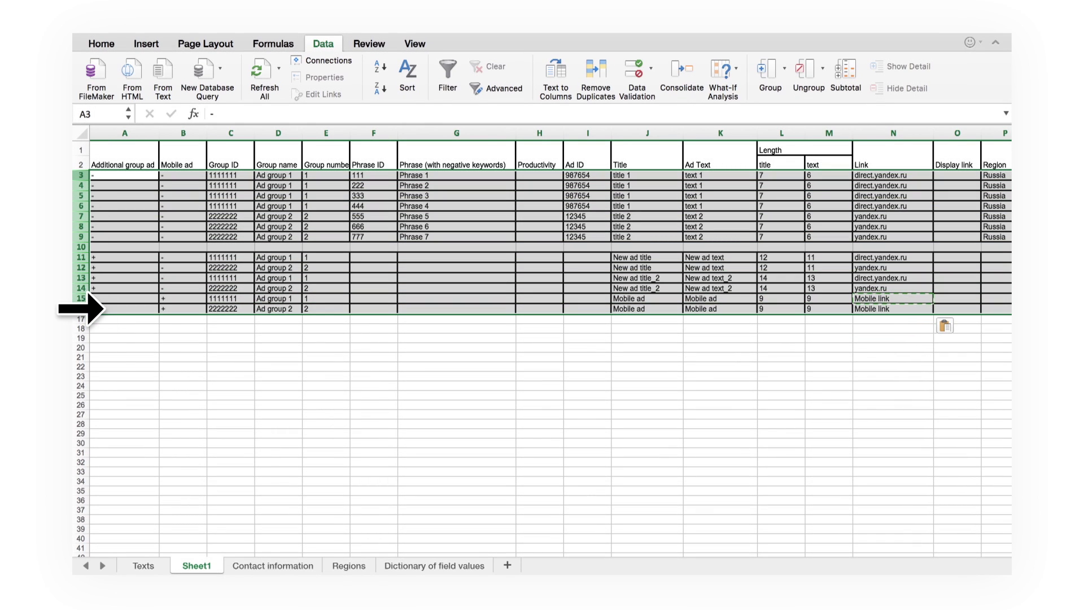
Step: Sort ad rows 3–16 by column E, smallest to largest
click(408, 75)
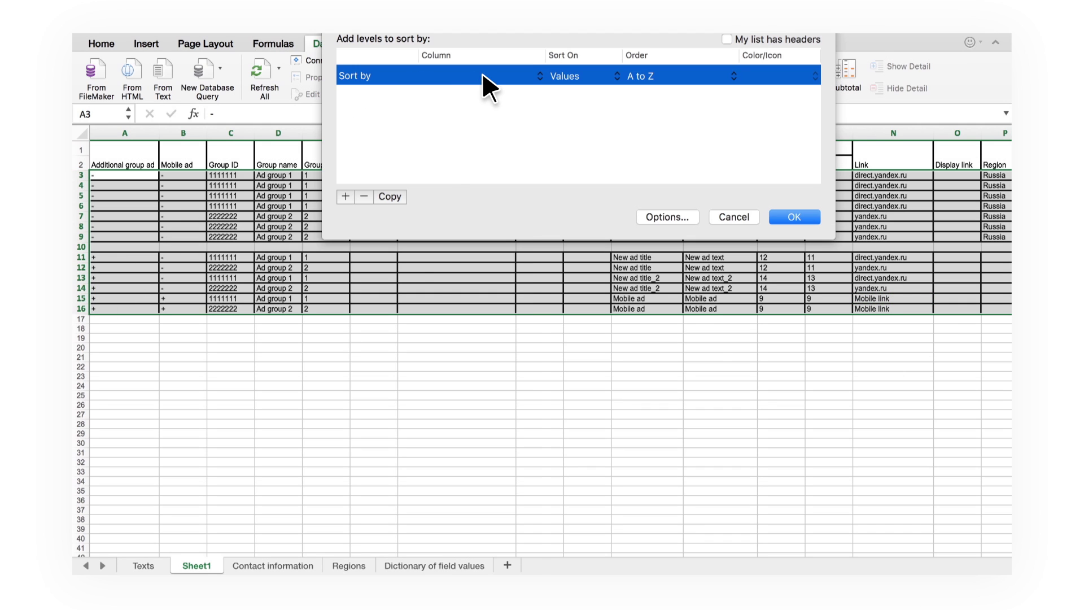
click(482, 75)
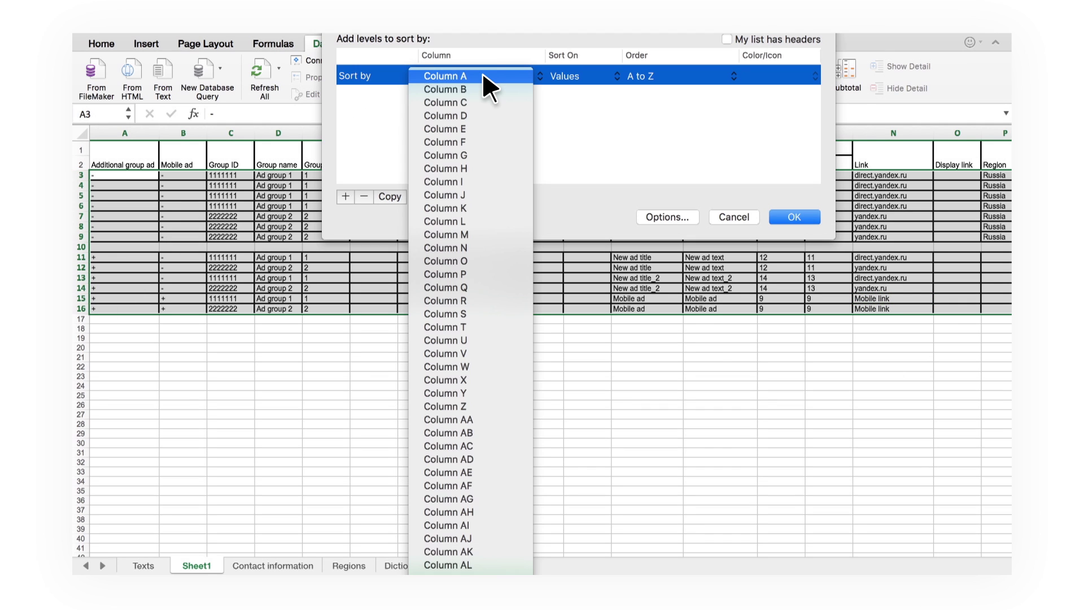
click(482, 129)
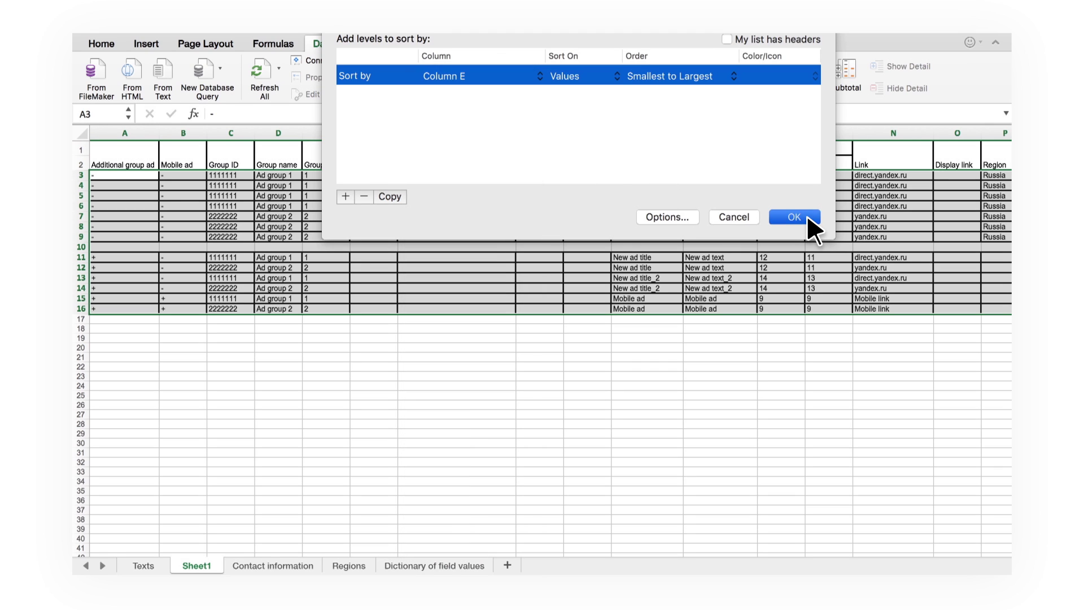
click(795, 216)
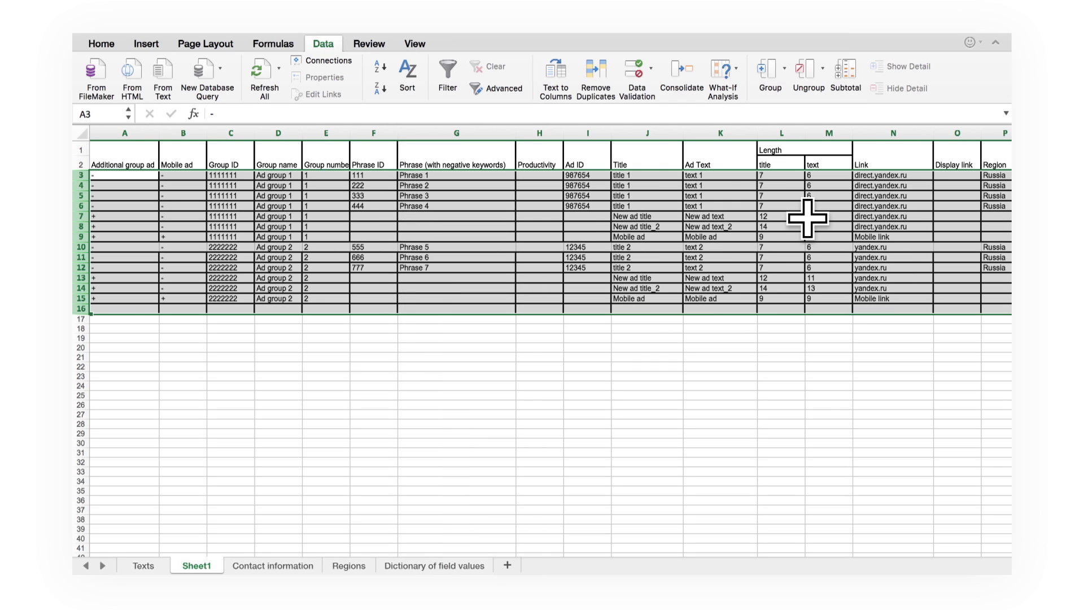
Step: Copy sorted ad rows 3–15 into the Texts sheet at the first ad row
drag(80, 176, 81, 237)
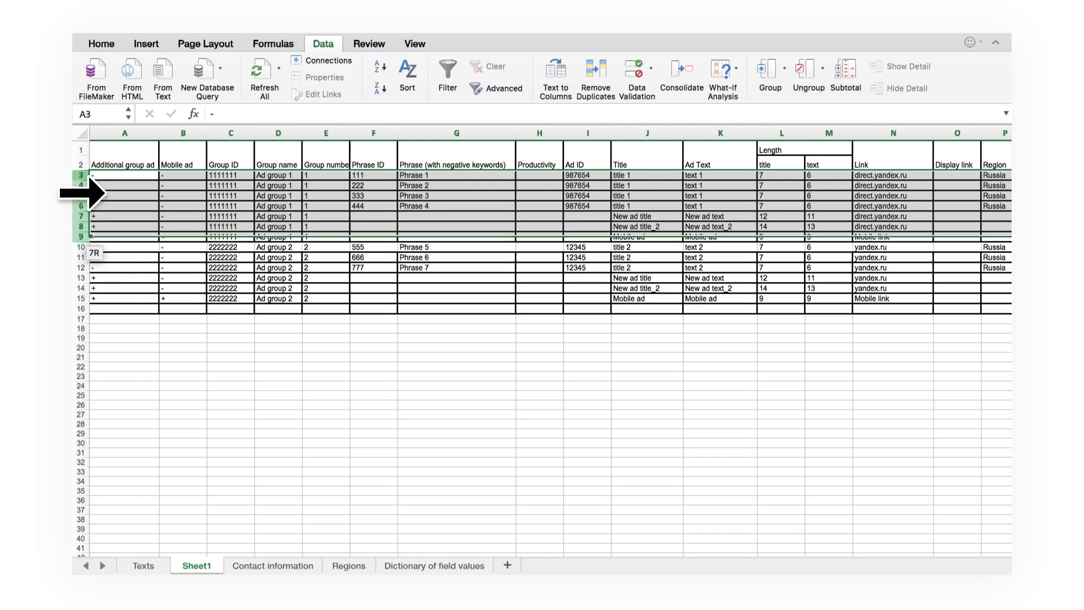
drag(80, 195, 81, 298)
right_click(125, 176)
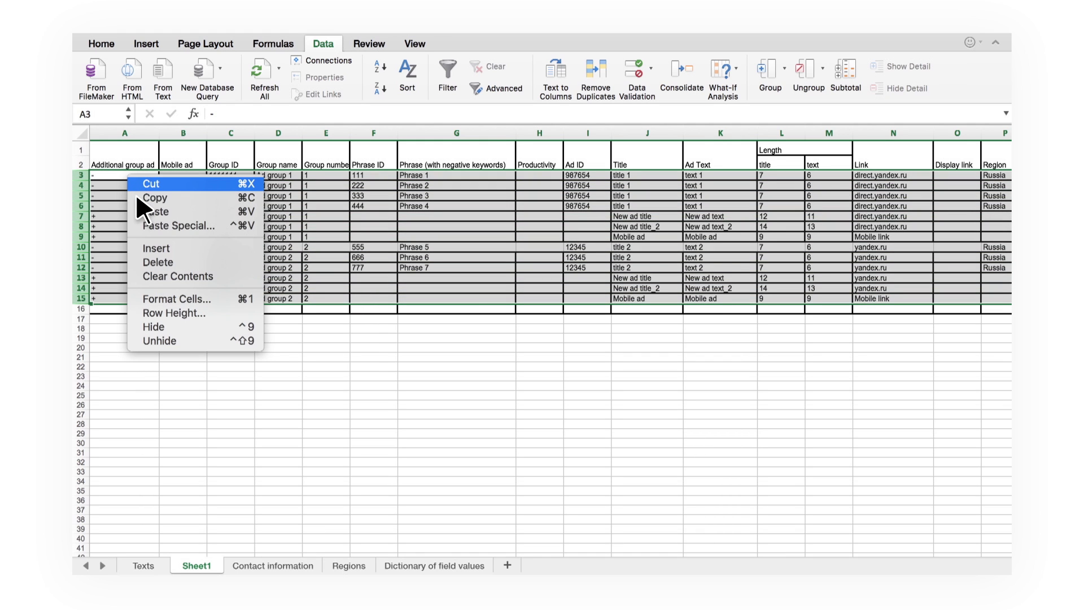
click(156, 197)
click(143, 565)
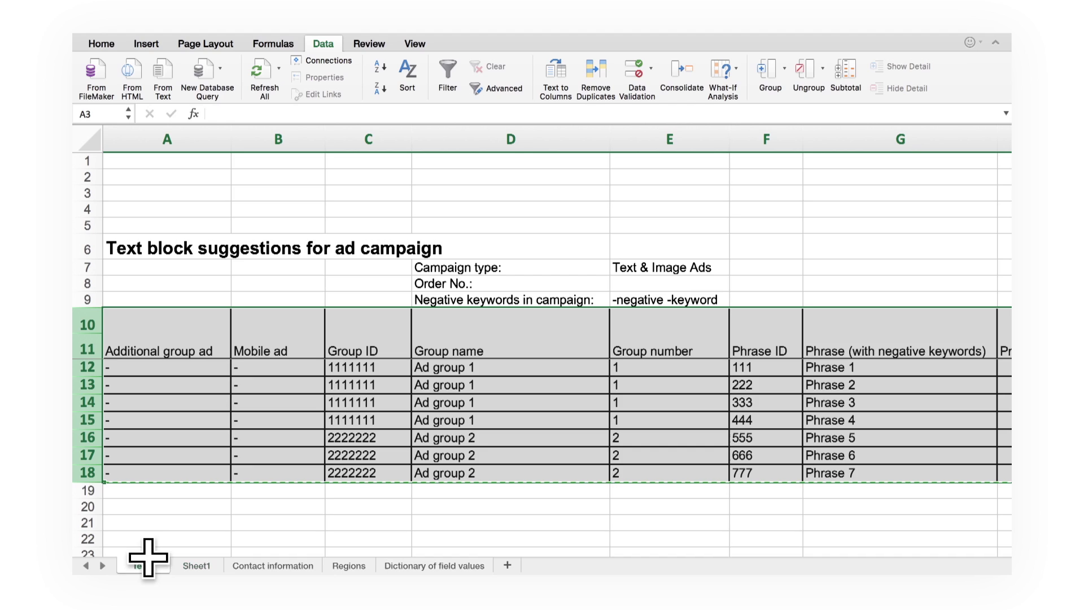
click(172, 366)
key(ctrl+v)
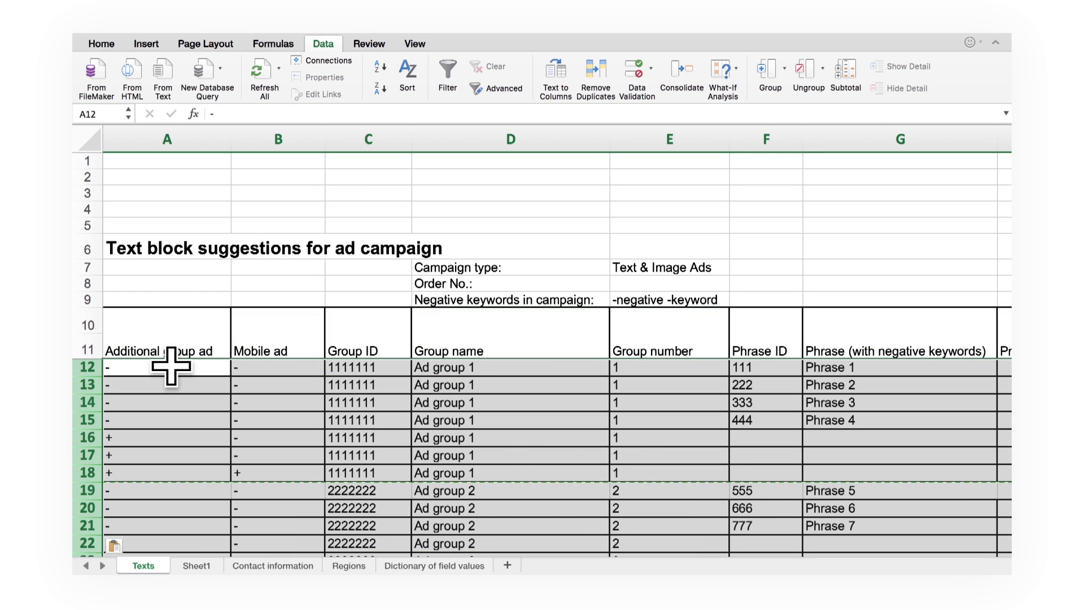
Step: Permanently delete Sheet1 from the workbook
click(200, 561)
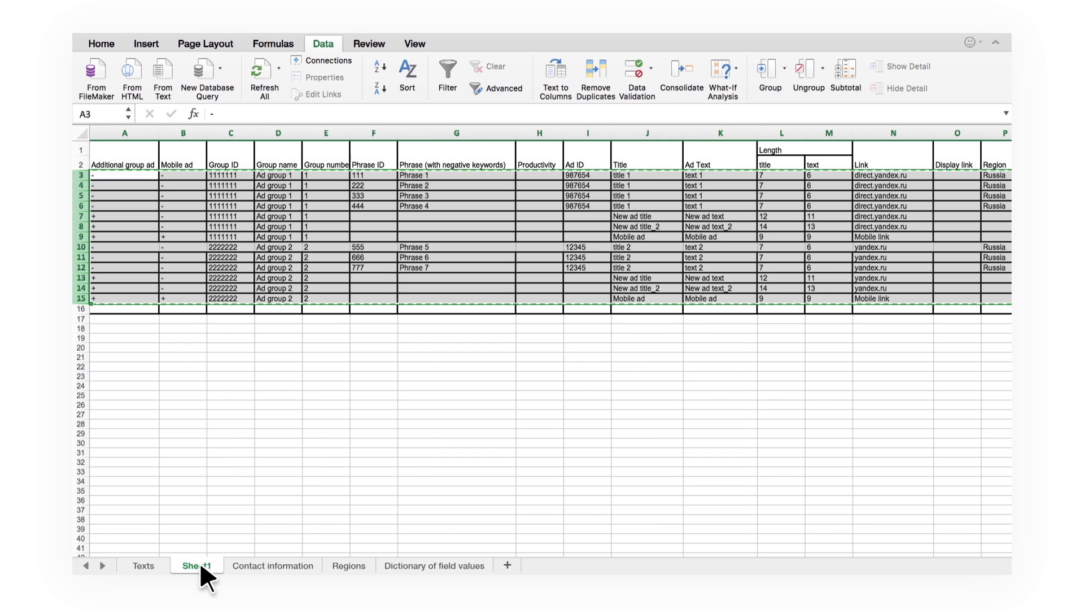
right_click(200, 561)
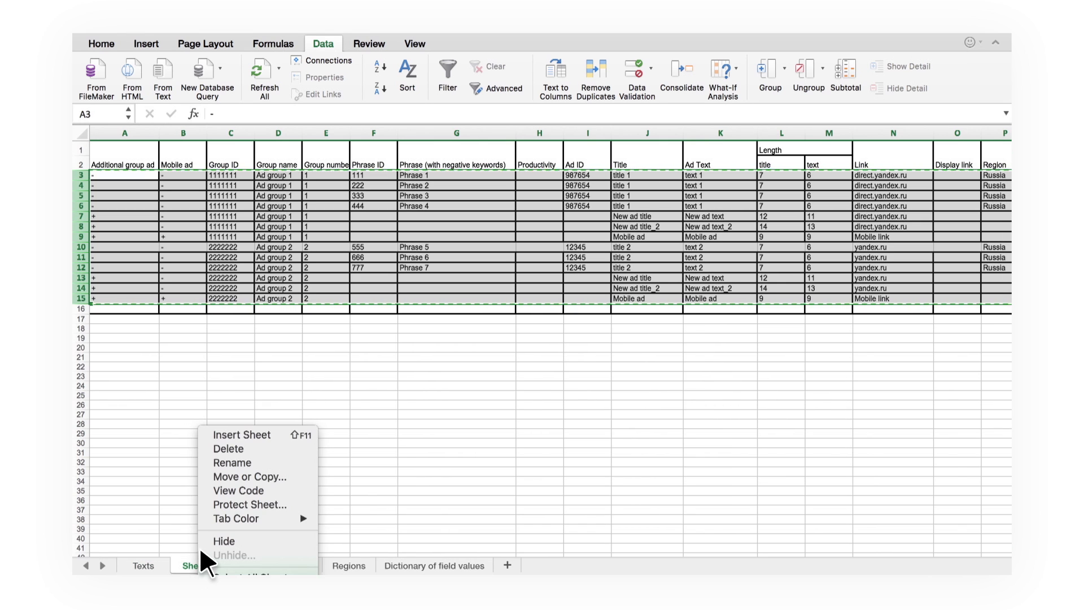
click(208, 449)
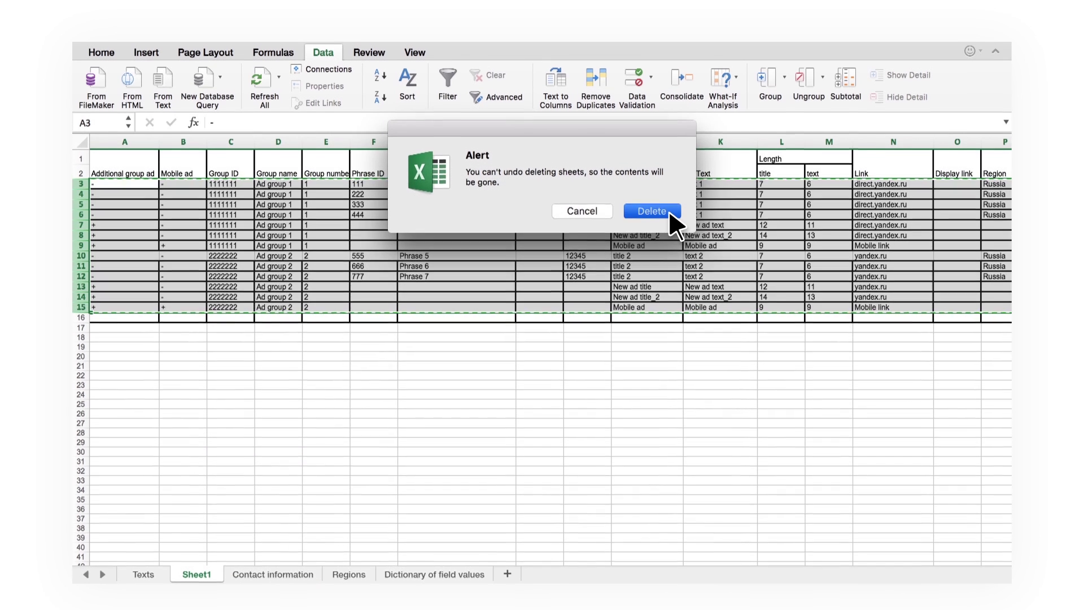
click(668, 209)
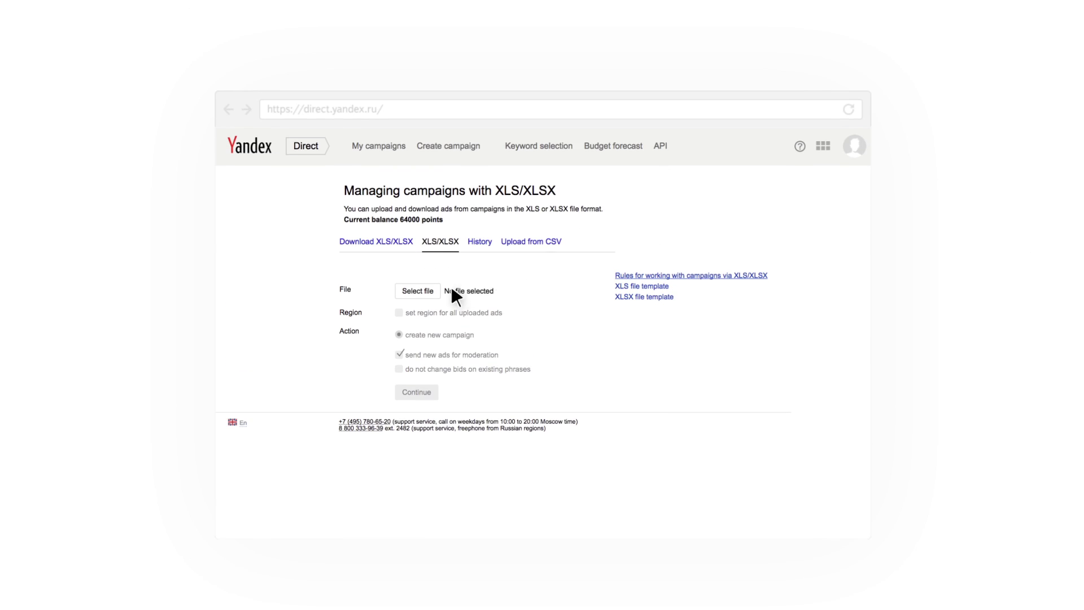
Step: Attach 21438842.xls on the Yandex Direct XLS/XLSX upload page
click(437, 291)
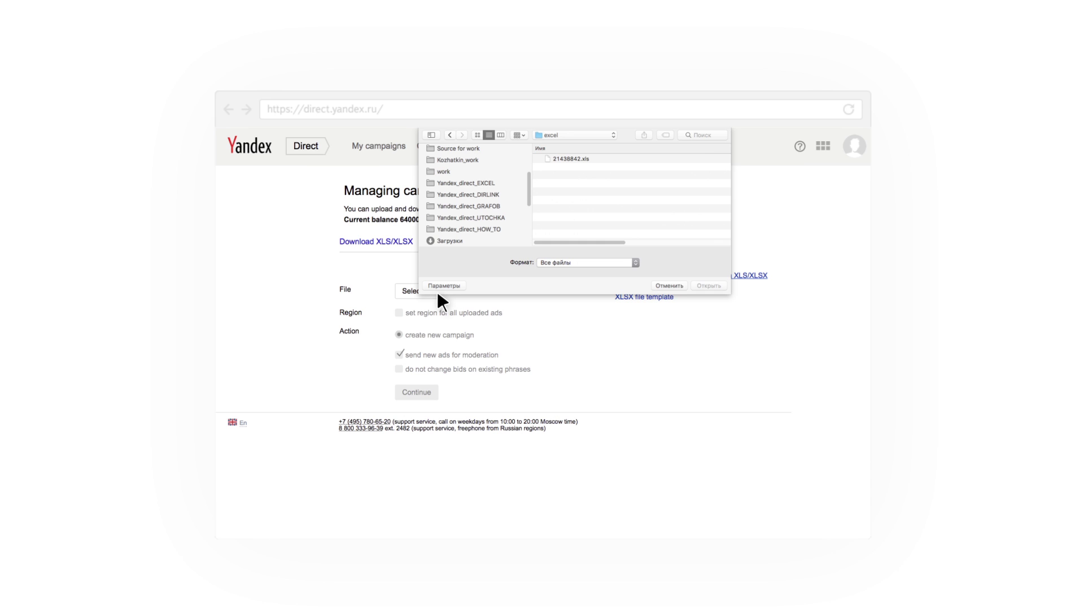
click(598, 158)
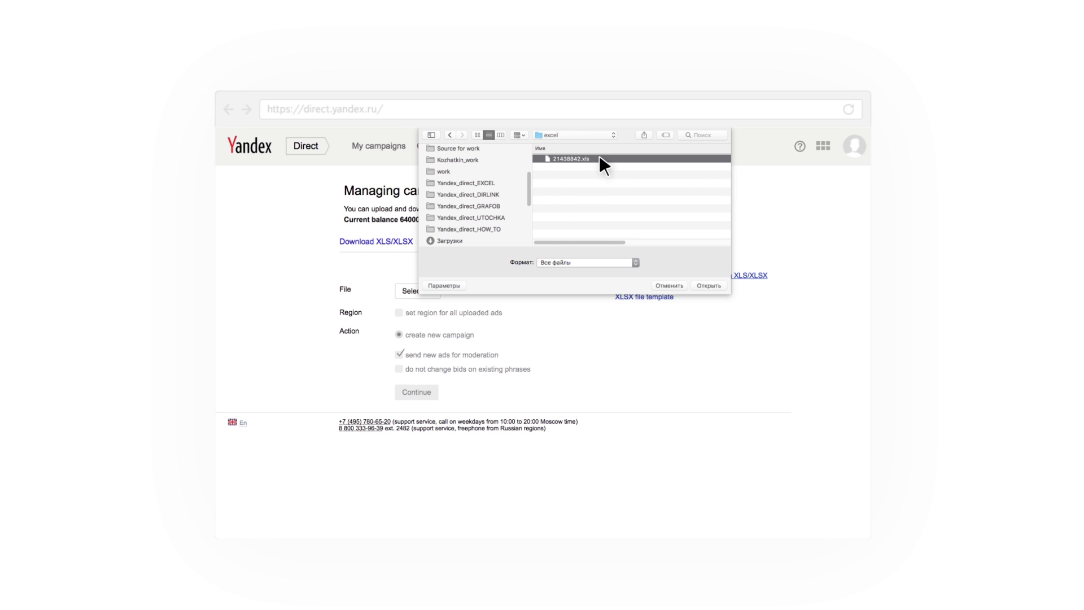
click(710, 285)
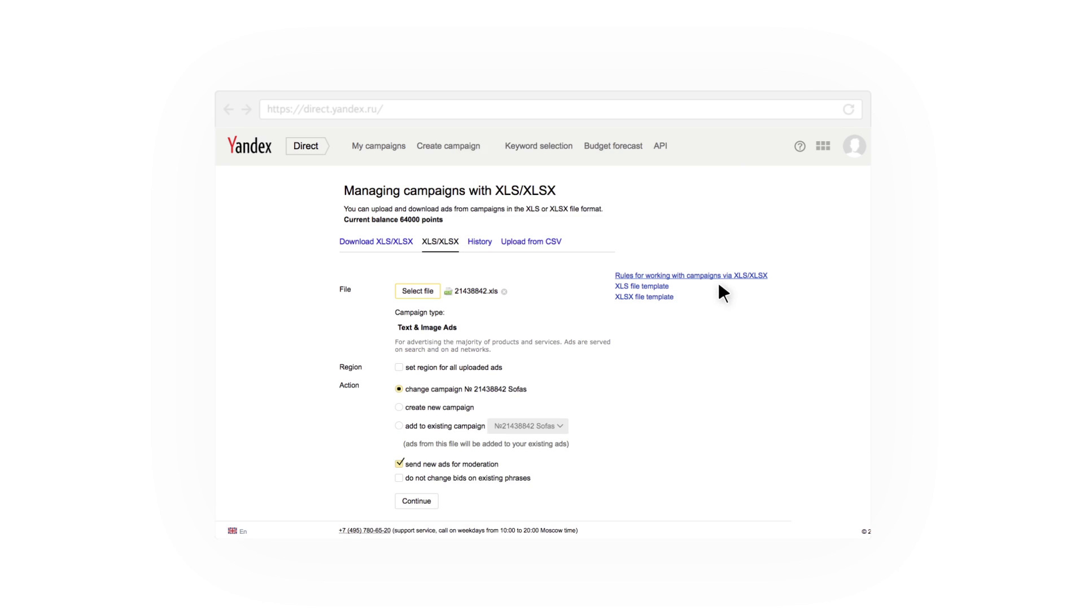